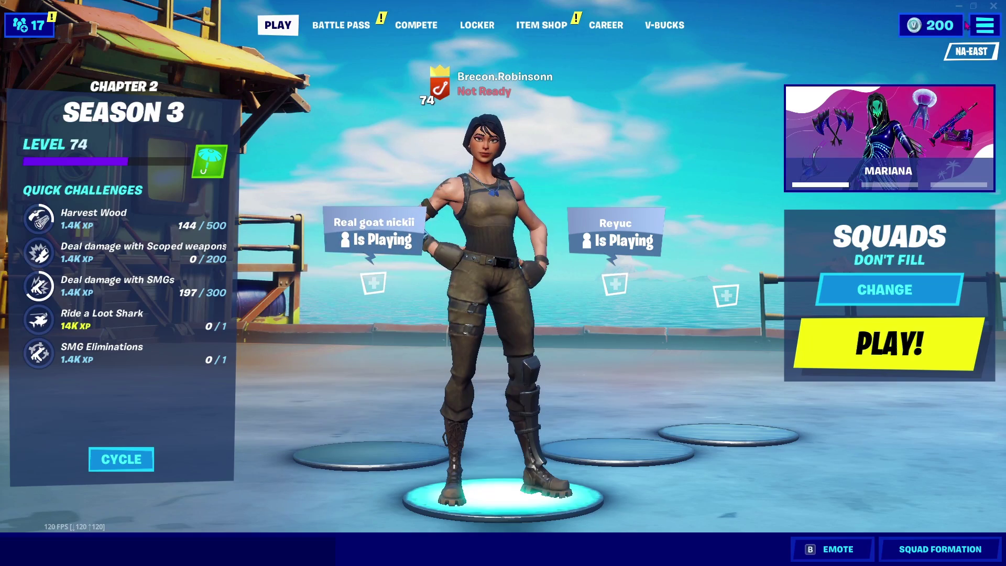
- Check that Advanced Graphics shows DirectX 12 (BETA), then return to the lobby
left_click(985, 24)
left_click(819, 46)
scroll(367, 377, "down", 5)
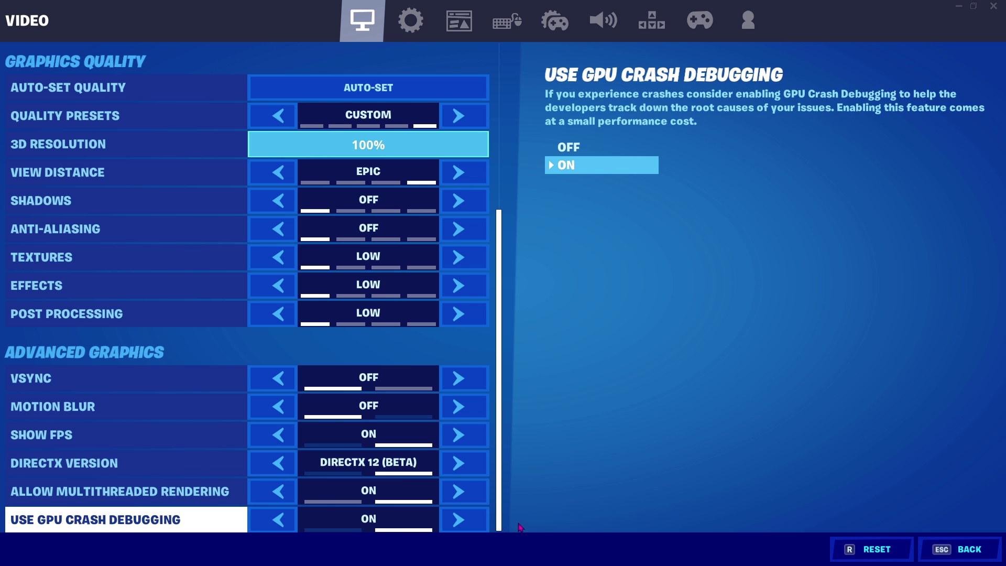
left_click(957, 549)
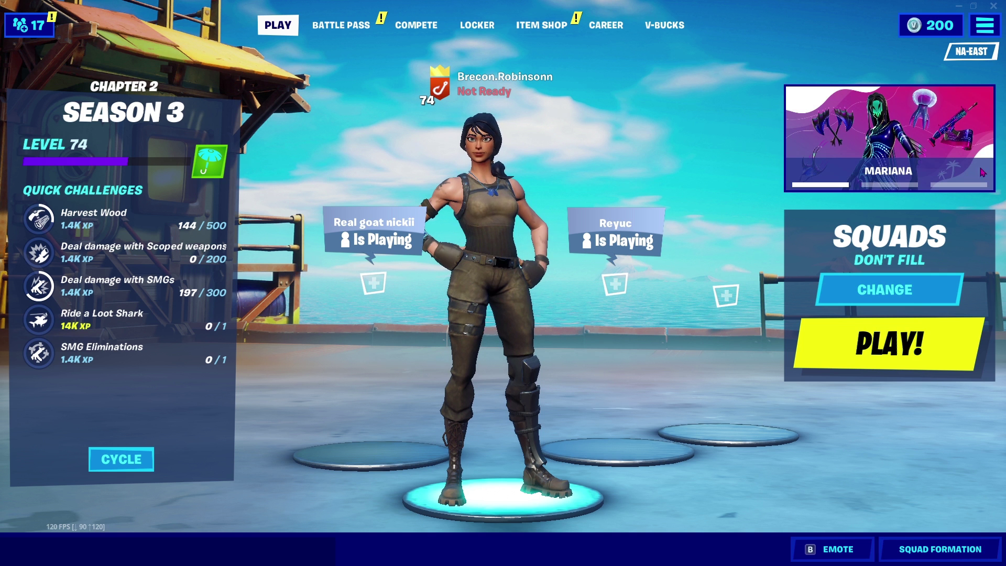
- Minimize Fortnite and open the %localappdata% folder through Windows Search
left_click(958, 6)
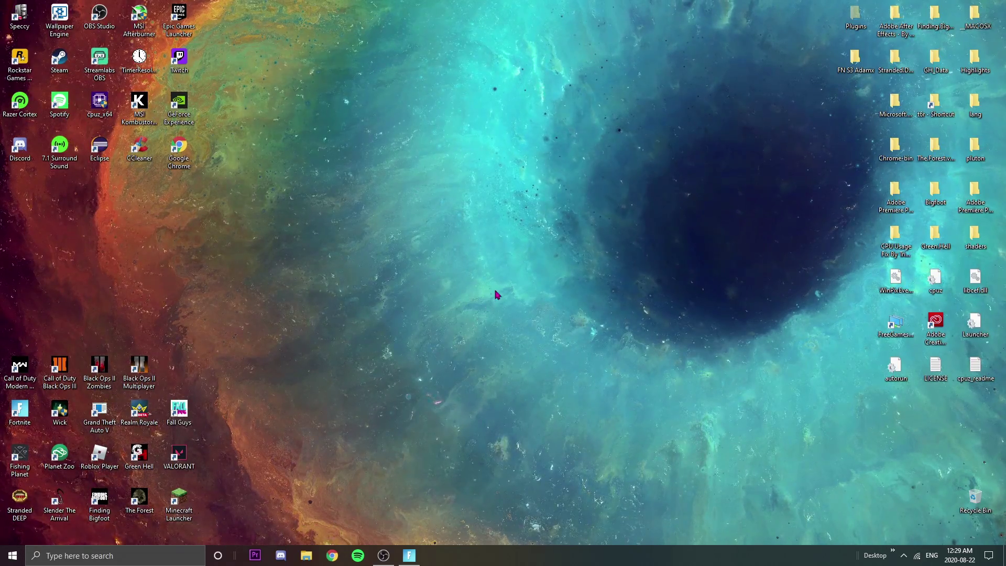
mouse_move(409, 553)
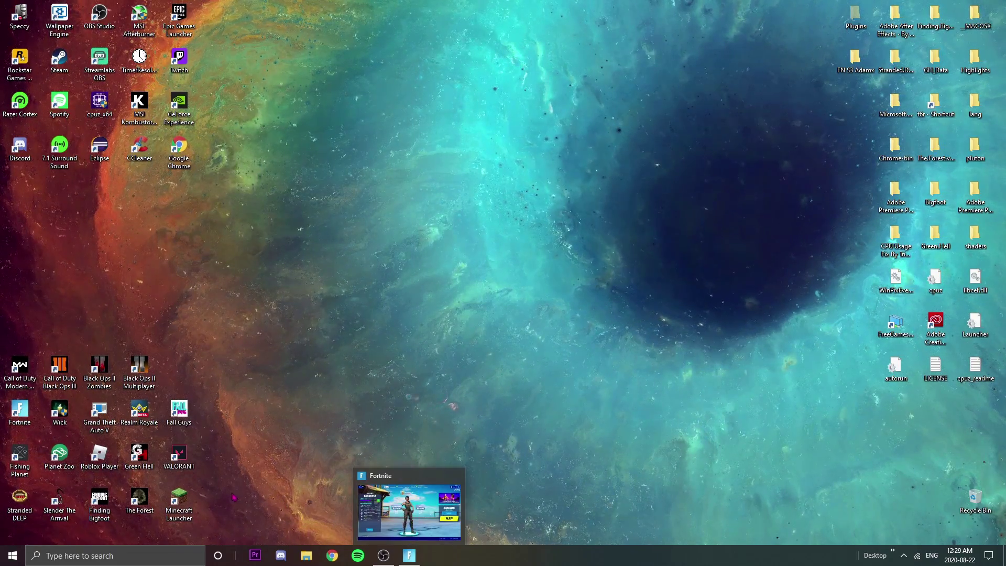
left_click(105, 555)
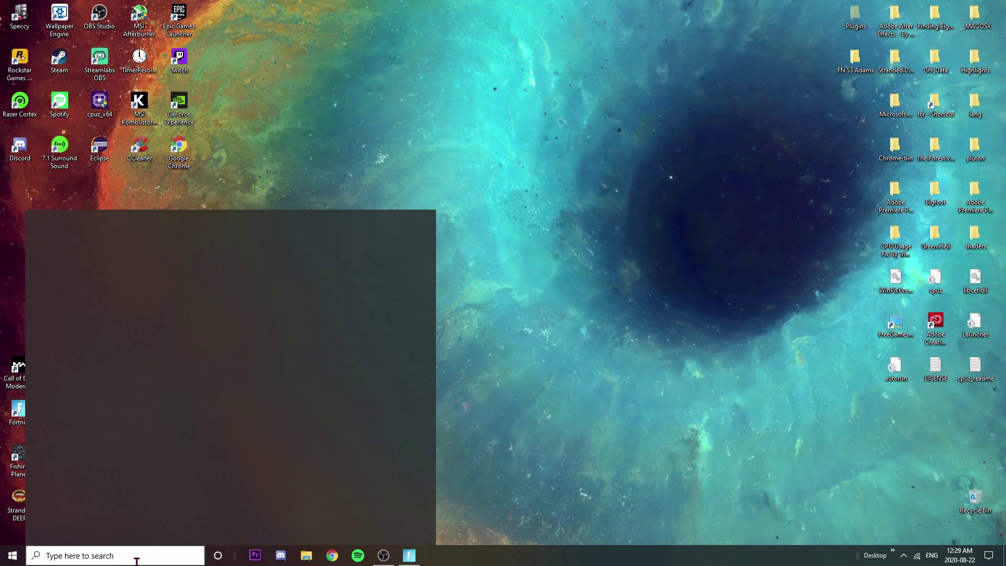
type("%loc")
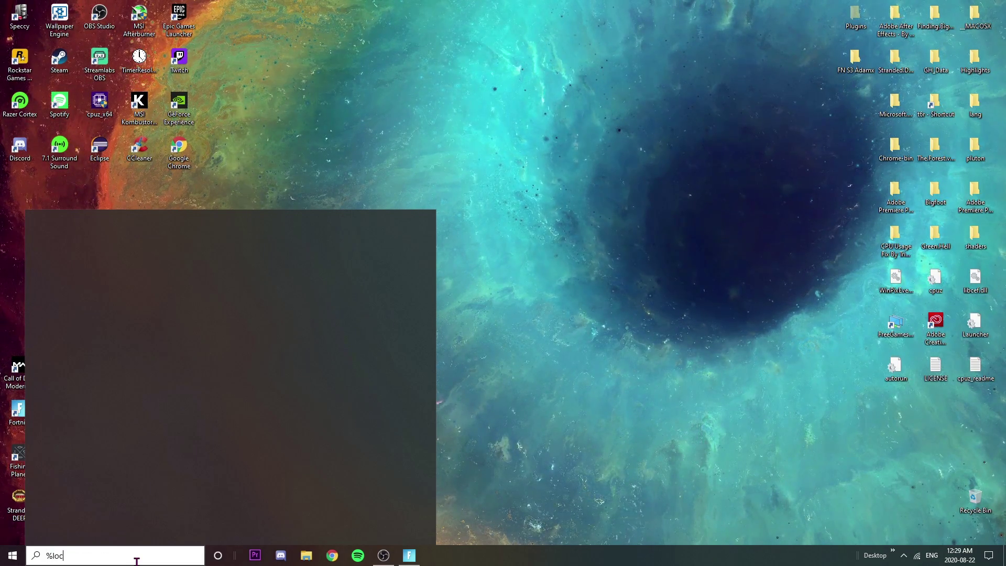
type("alappdata%")
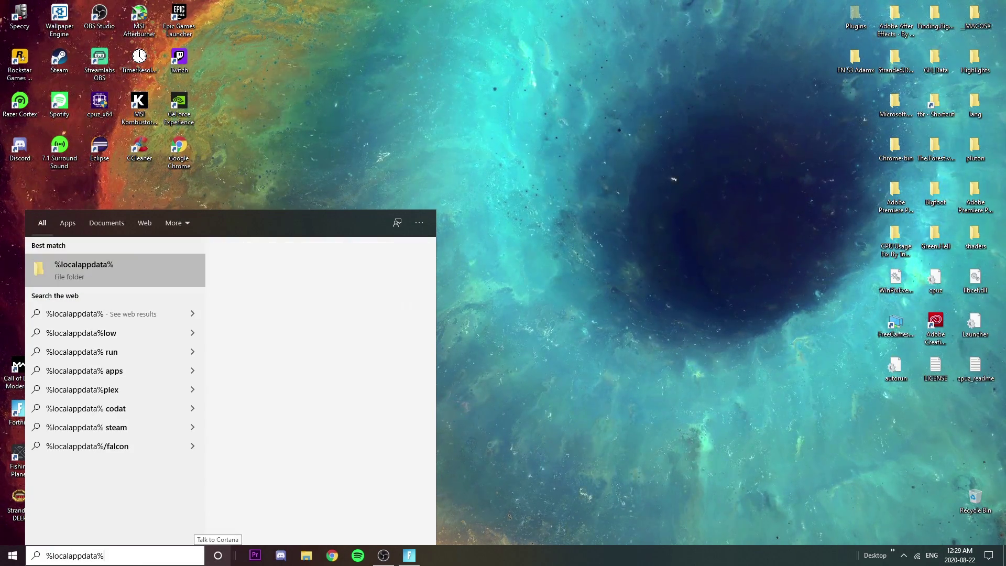
key("Return")
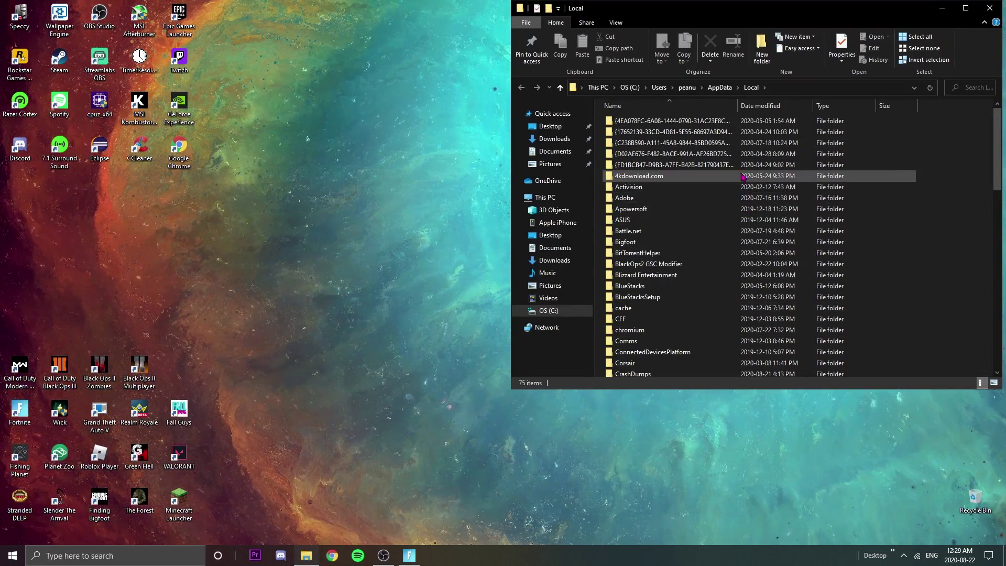
- Navigate into FortniteGame\Saved\Config\WindowsClient in AppData\Local
scroll(654, 262, "down", 3)
scroll(650, 361, "down", 2)
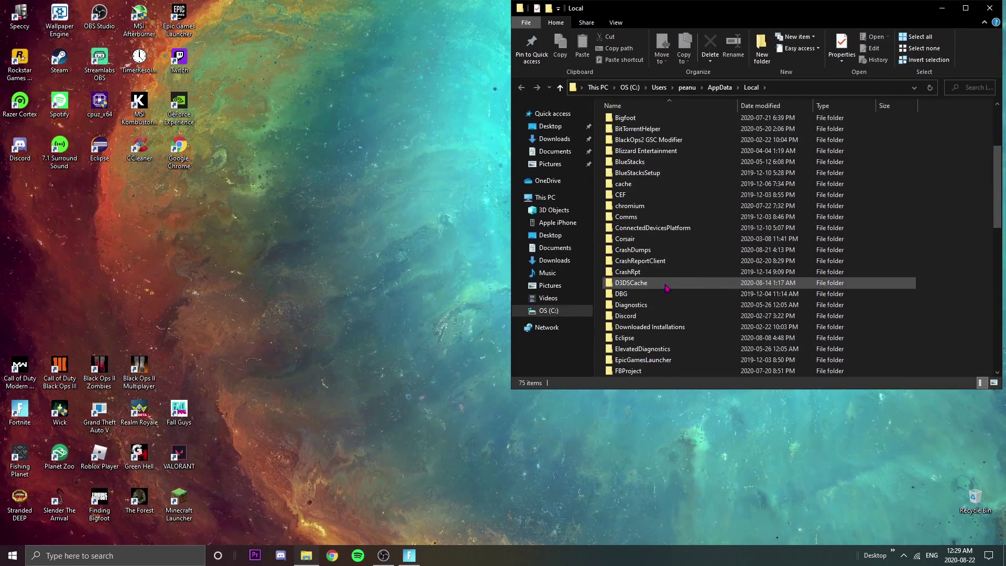
double_click(641, 350)
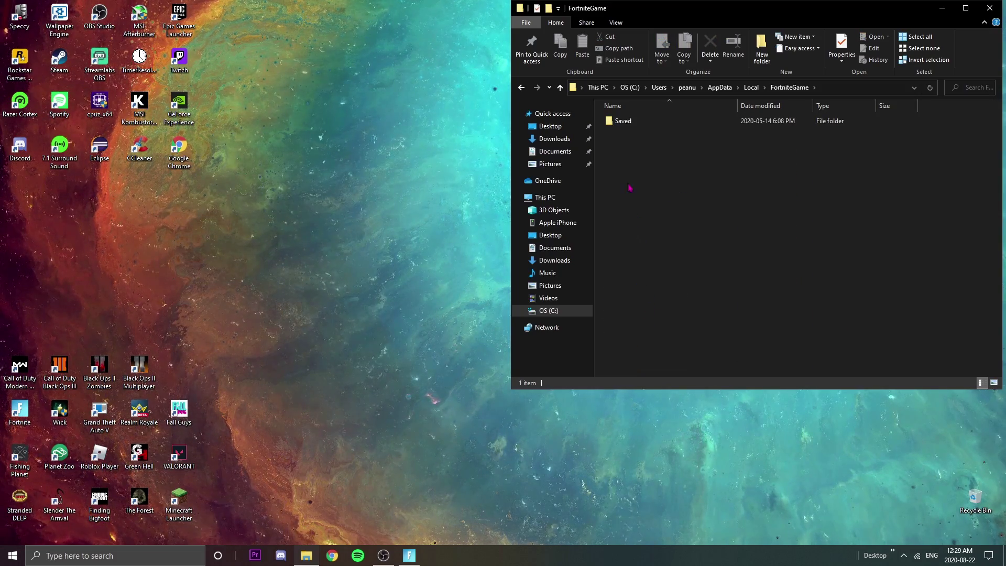
left_click(639, 128)
double_click(640, 128)
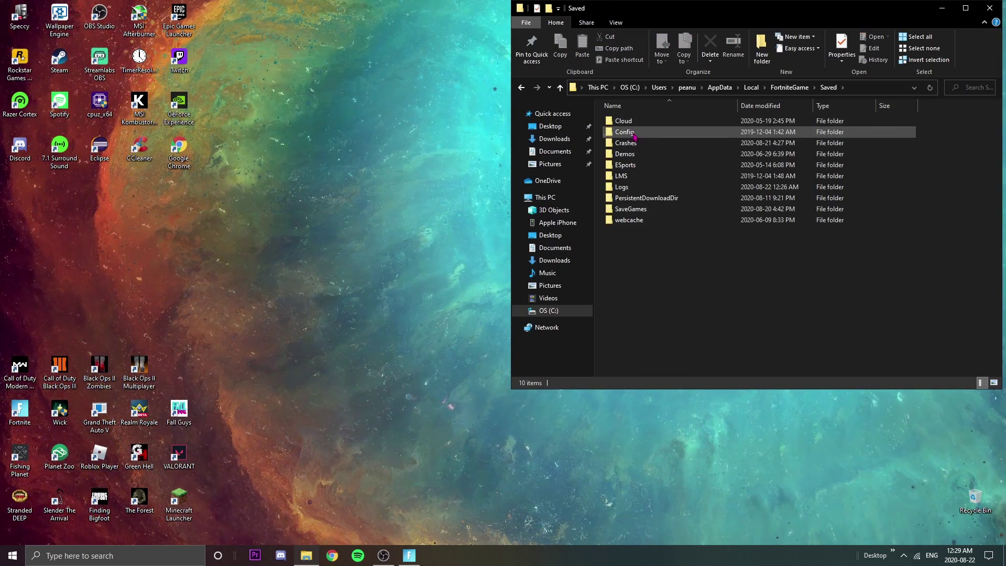
double_click(635, 133)
double_click(635, 134)
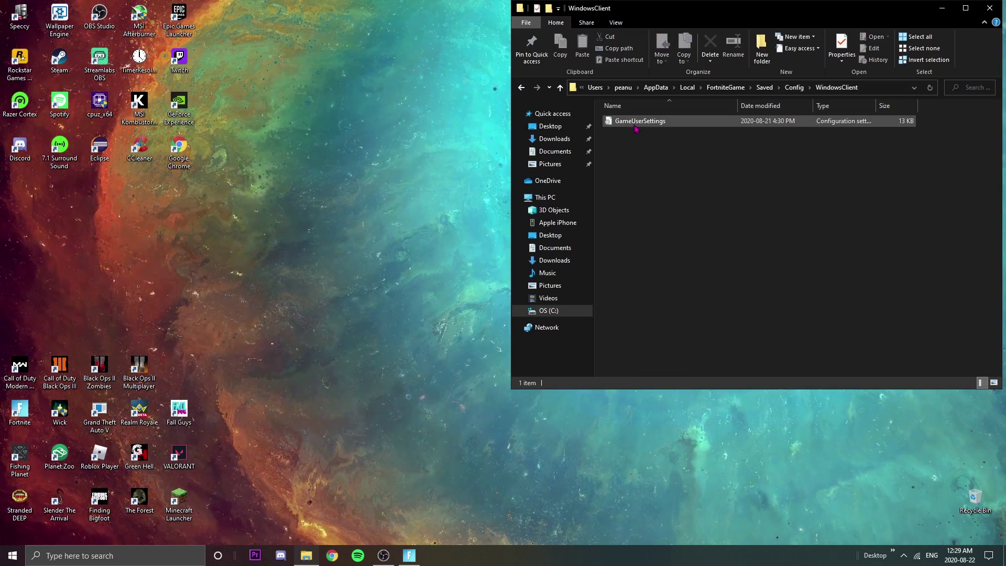
- Uncheck Read-only in GameUserSettings' Properties and apply the change
left_click(630, 126)
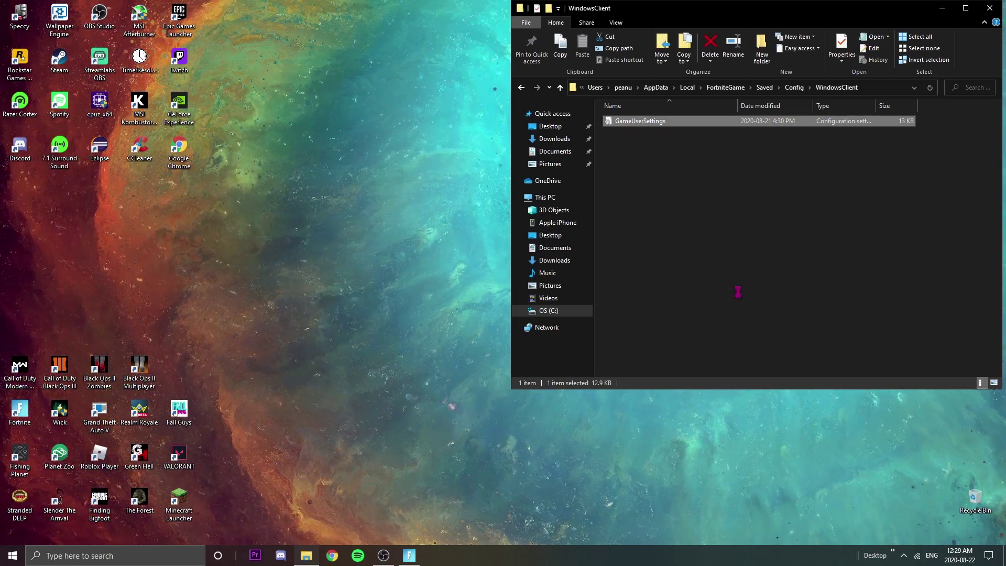
right_click(628, 121)
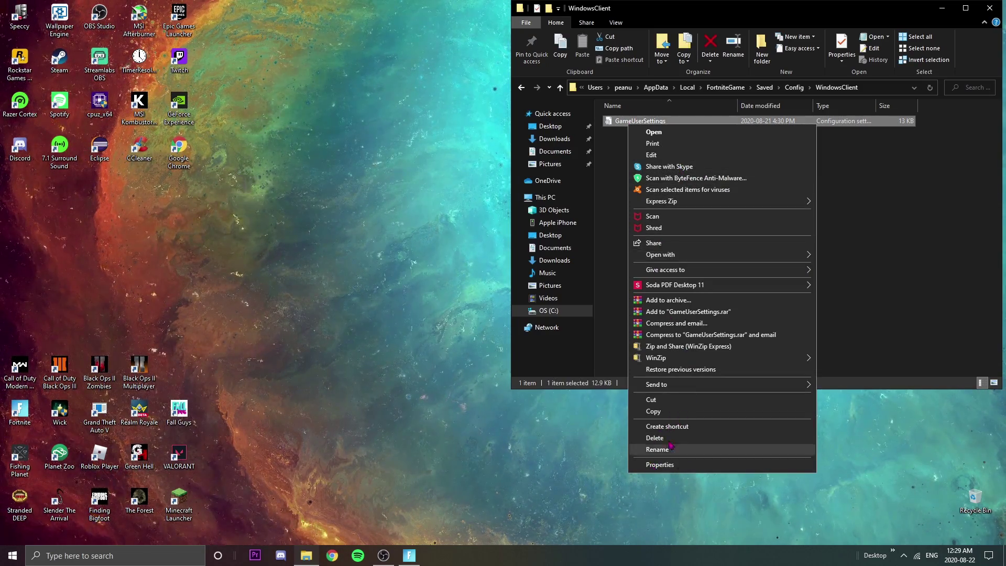
left_click(660, 466)
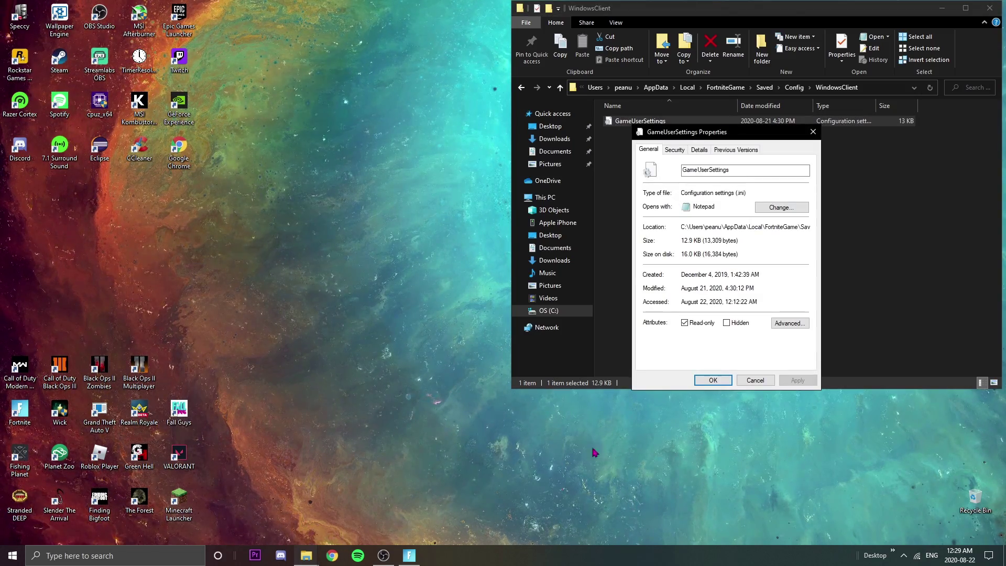
left_click(685, 323)
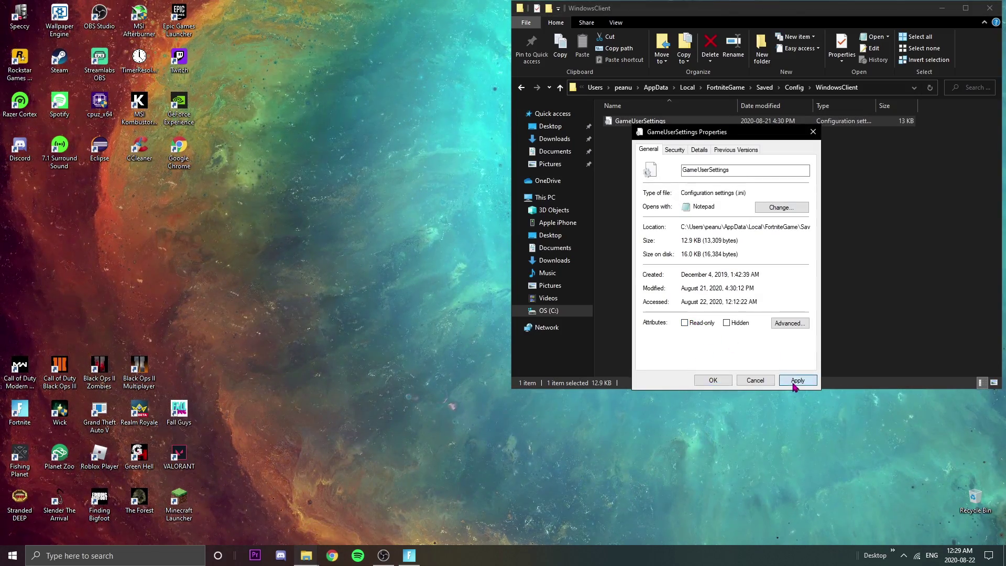
left_click(713, 381)
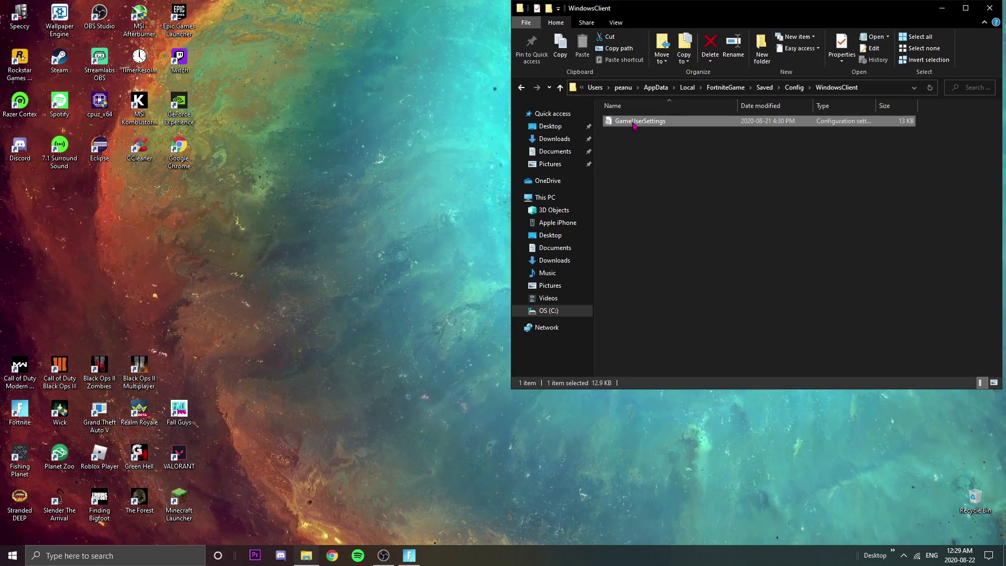
- Open GameUserSettings in Notepad and edit the bPreferD3D12InGame line to False
double_click(672, 124)
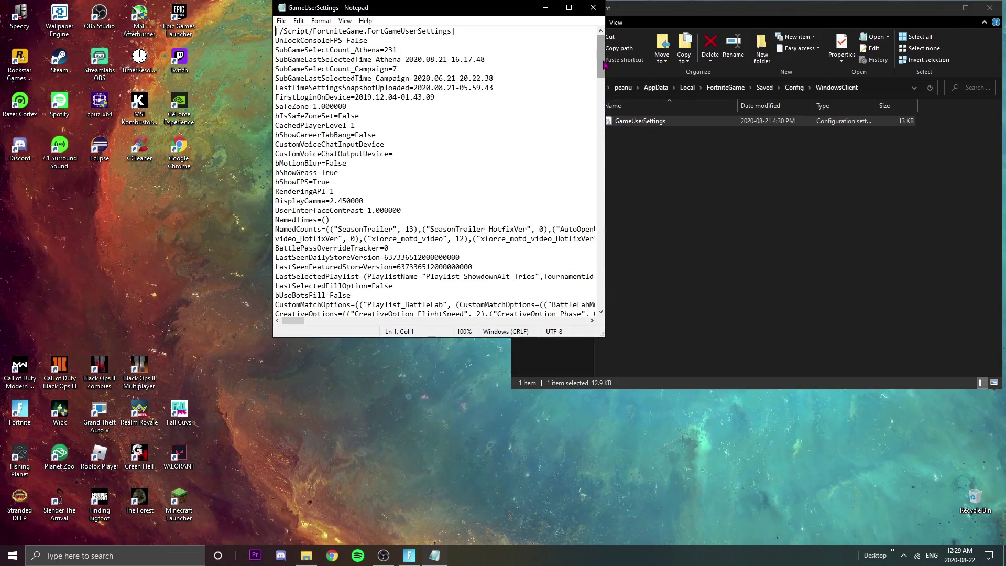
left_click_drag(601, 64, 572, 308)
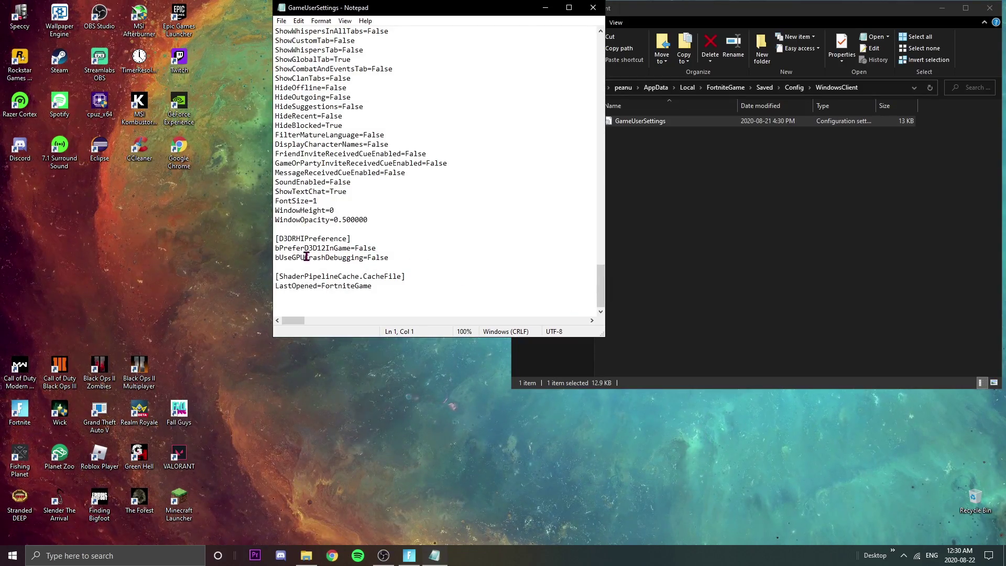
left_click_drag(373, 248, 361, 247)
left_click(383, 244)
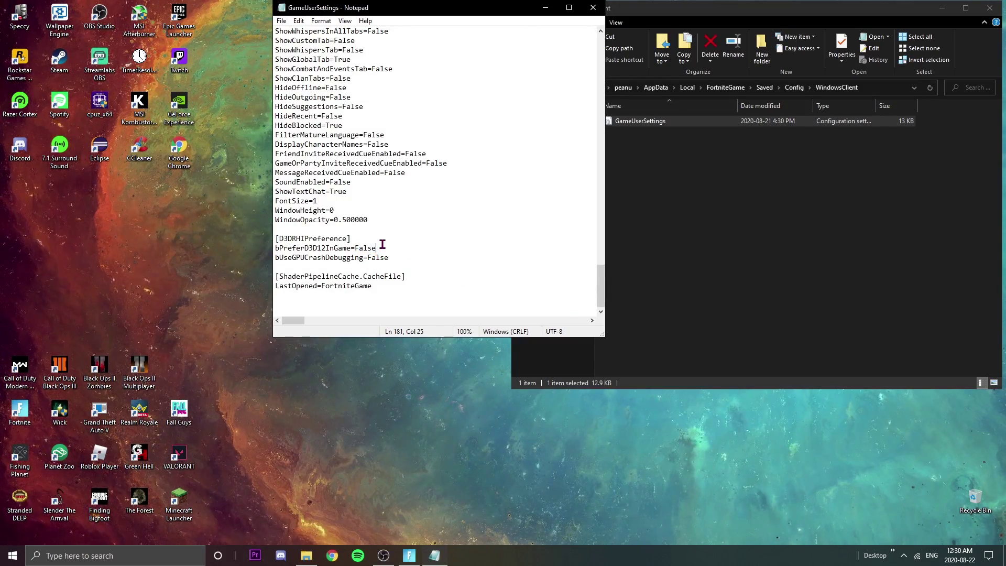
key("BackSpace")
key("BackSpace")
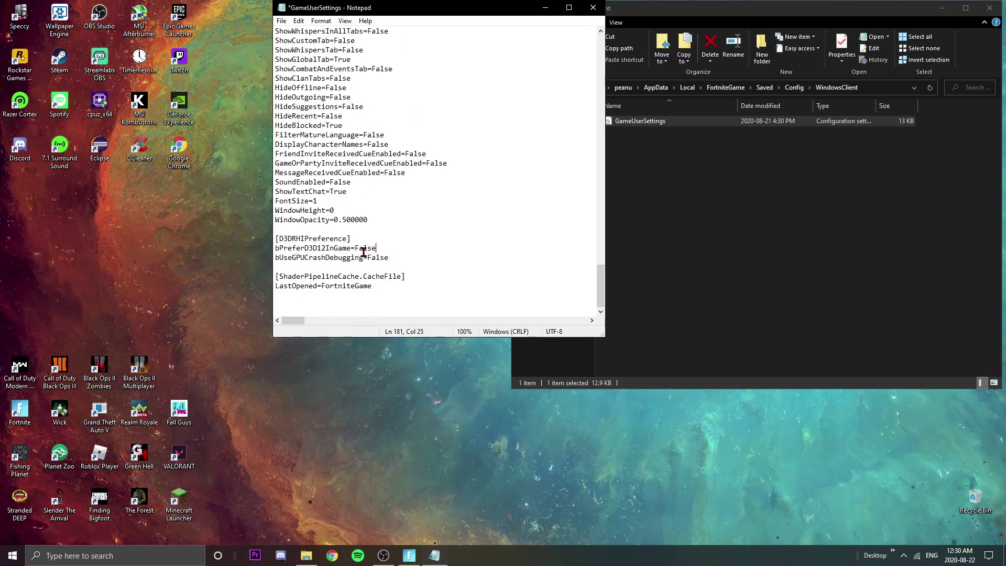
left_click_drag(375, 250, 356, 250)
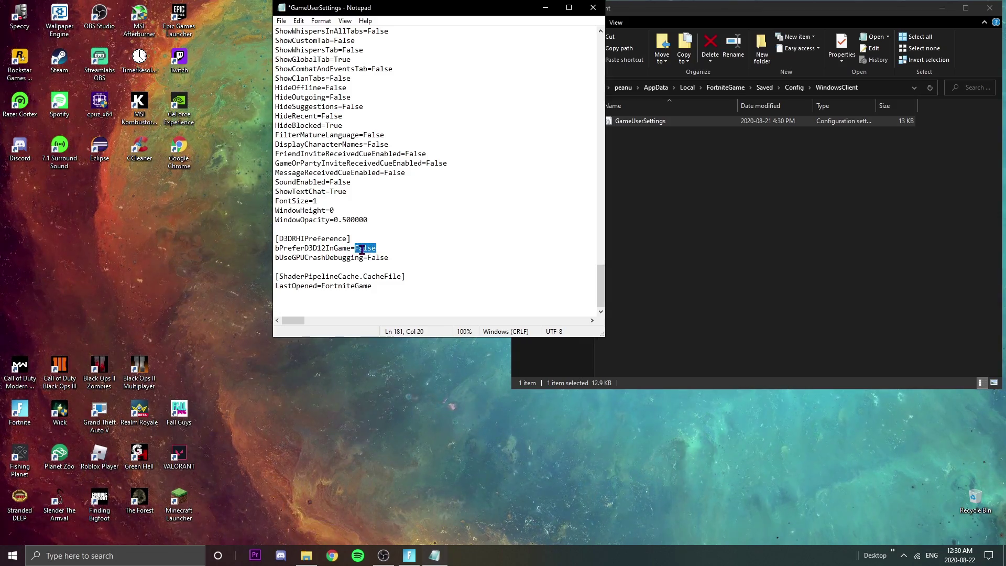
left_click(401, 248)
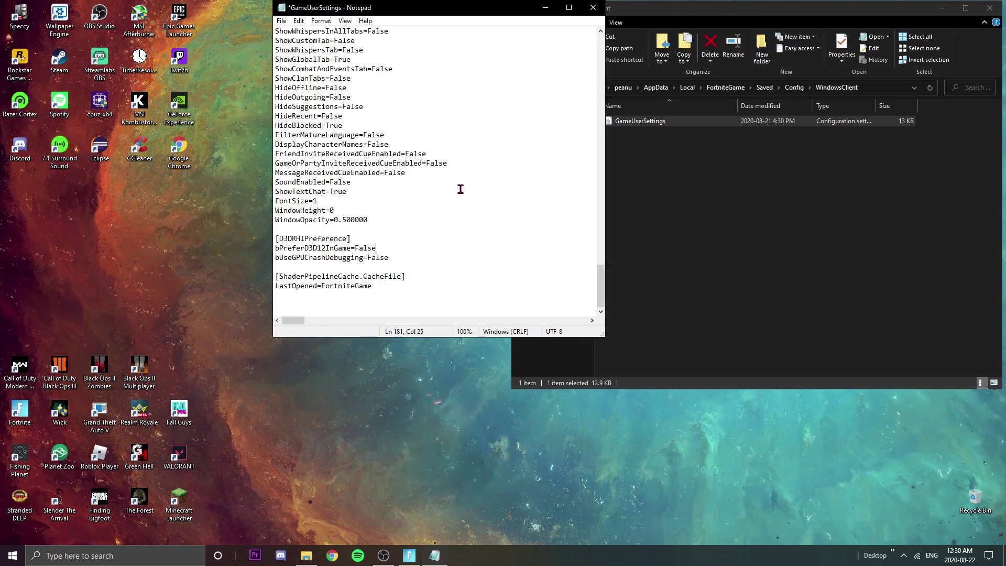
- Save GameUserSettings, close Notepad, and minimize File Explorer
left_click(282, 21)
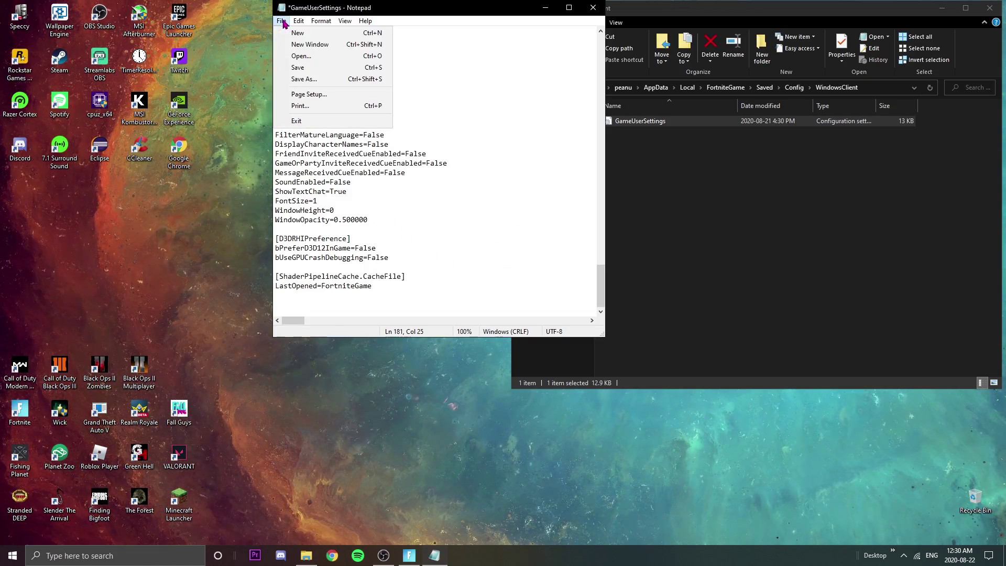
left_click(293, 67)
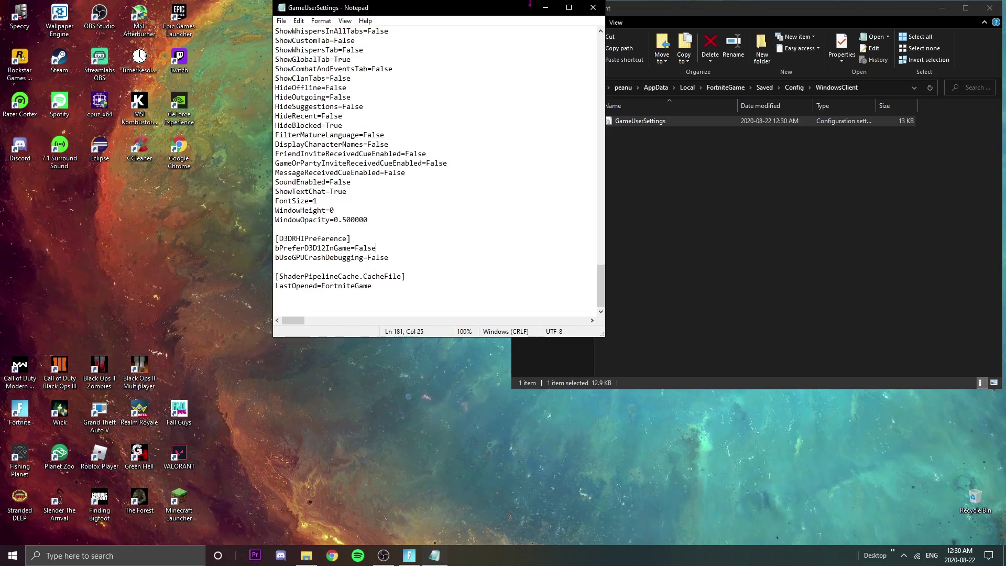
left_click(592, 8)
left_click(943, 9)
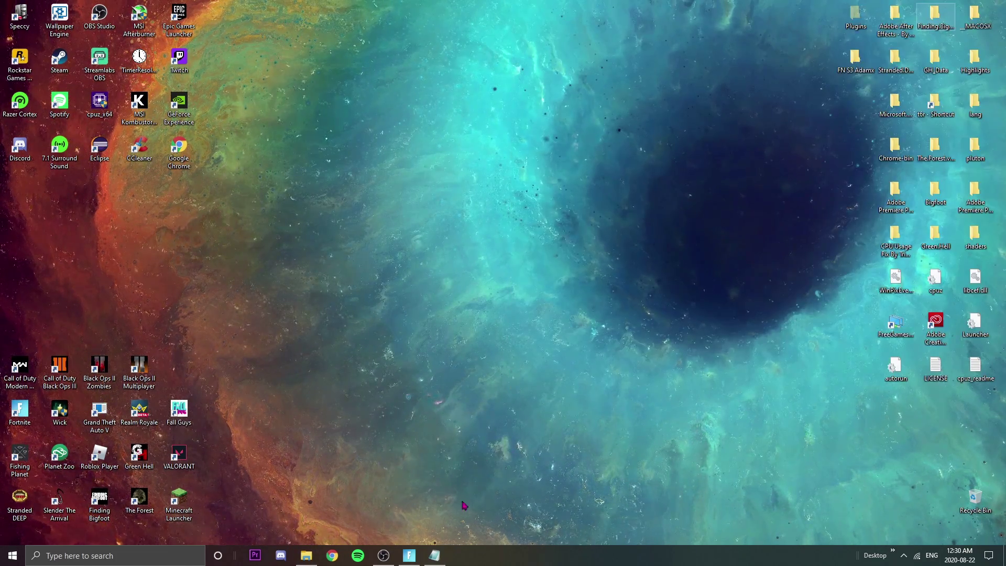
- Restore Fortnite, set DirectX Version to DirectX 11 in Video settings, apply, and return to the lobby
left_click(409, 555)
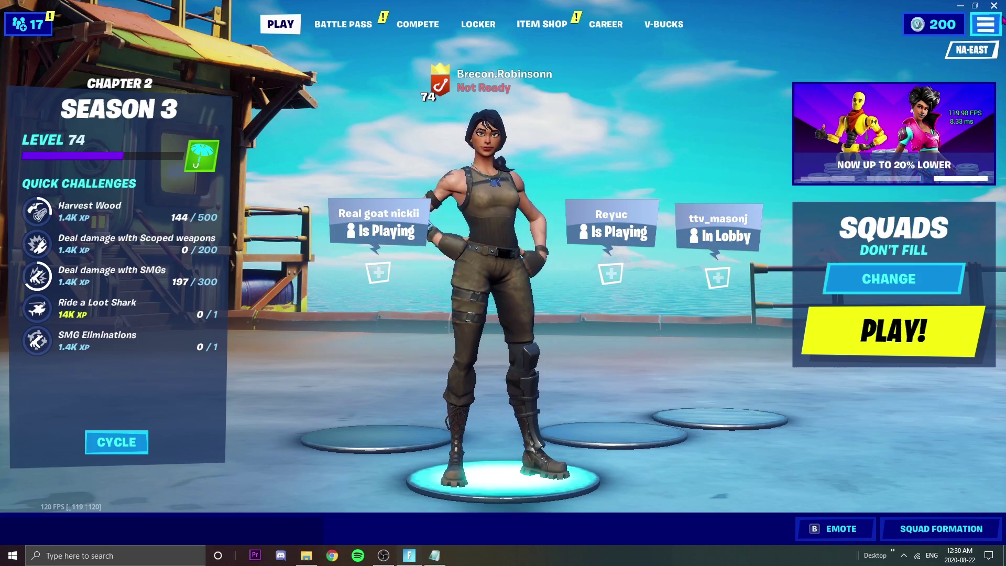
left_click(985, 23)
left_click(844, 61)
scroll(387, 342, "down", 5)
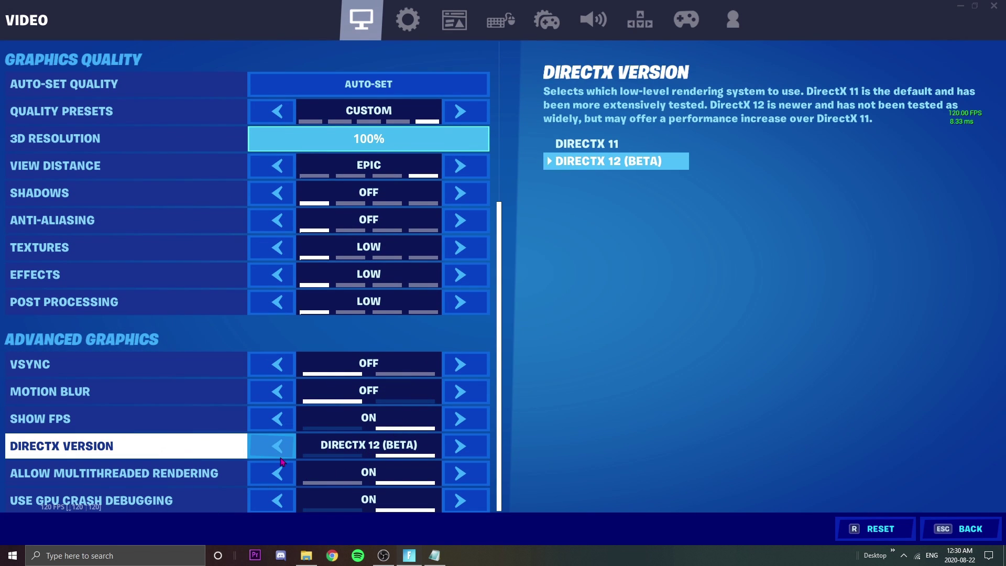
left_click(276, 452)
left_click(723, 397)
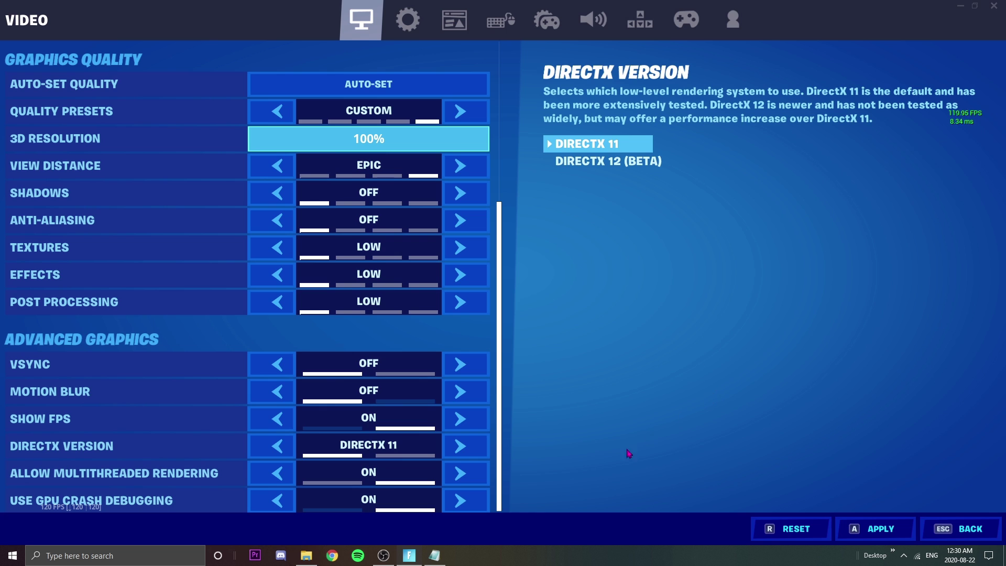
left_click(872, 528)
left_click(957, 525)
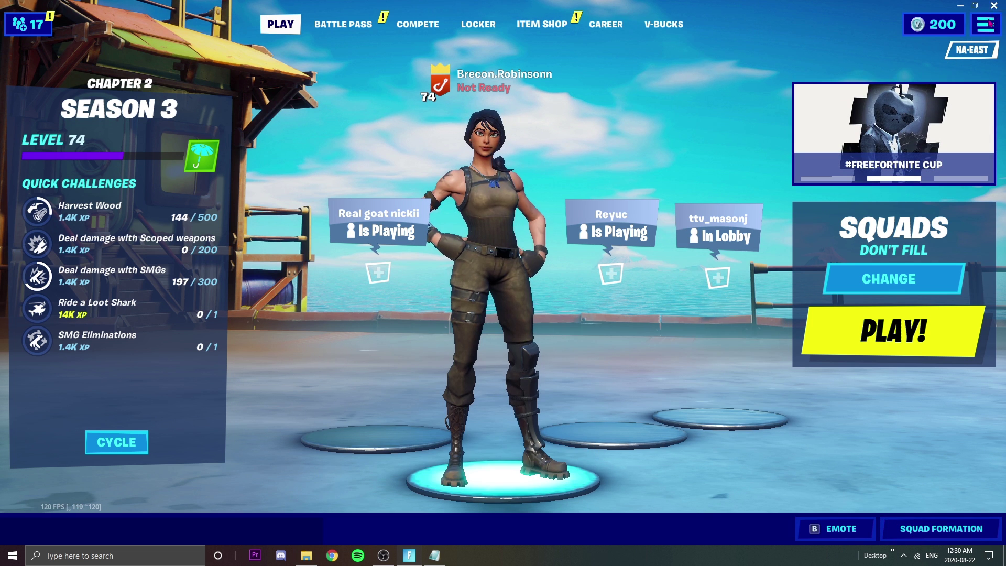
- Quit Fortnite with Esc so it can be relaunched
key("Escape")
key("Escape")
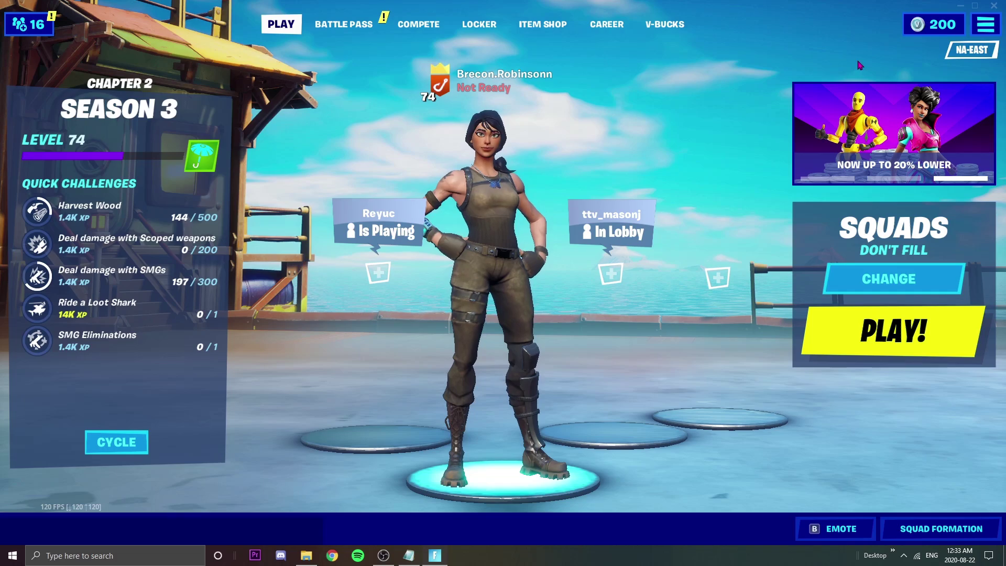
left_click(985, 24)
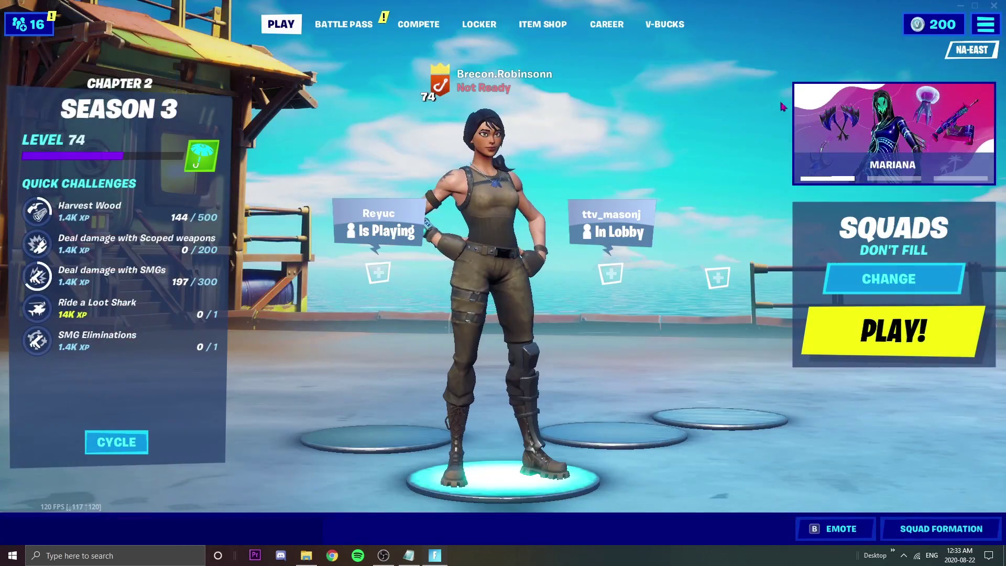
left_click(986, 26)
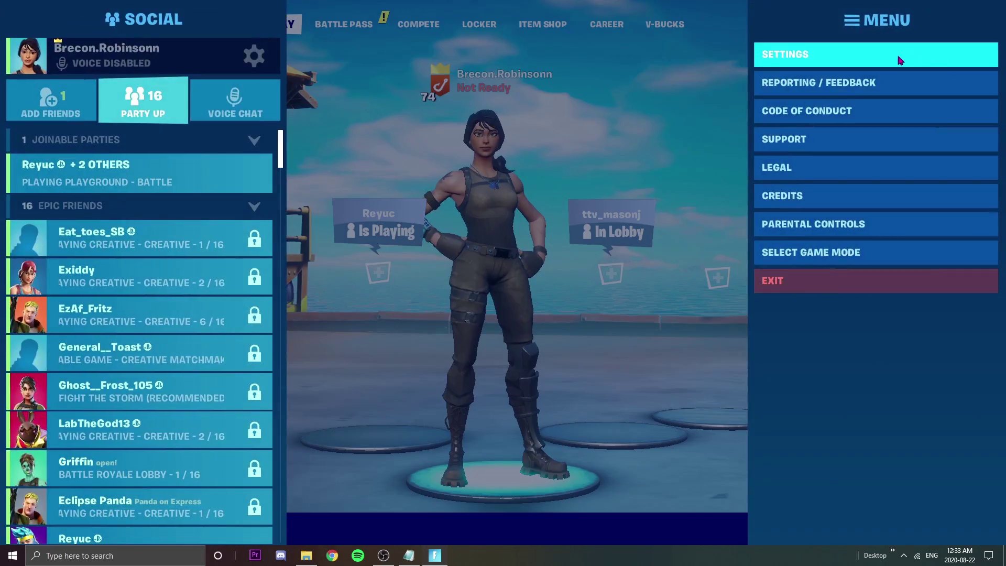
left_click(899, 58)
scroll(242, 367, "down", 5)
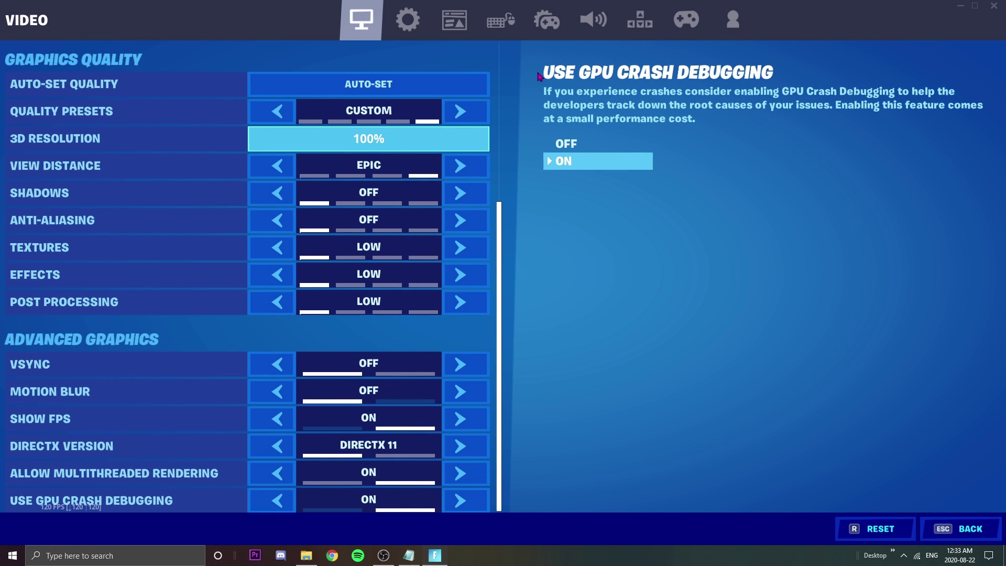
key("Escape")
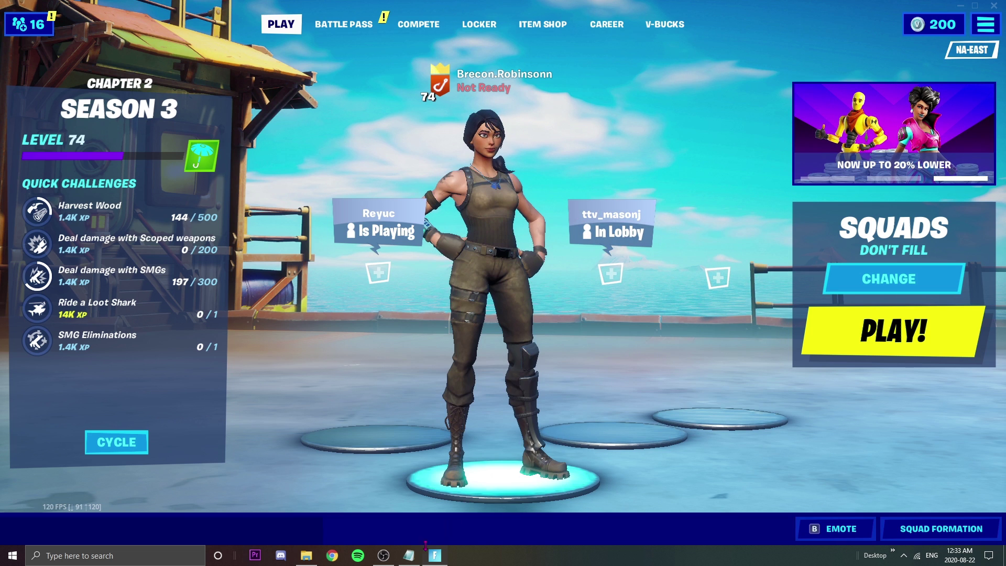
mouse_move(410, 554)
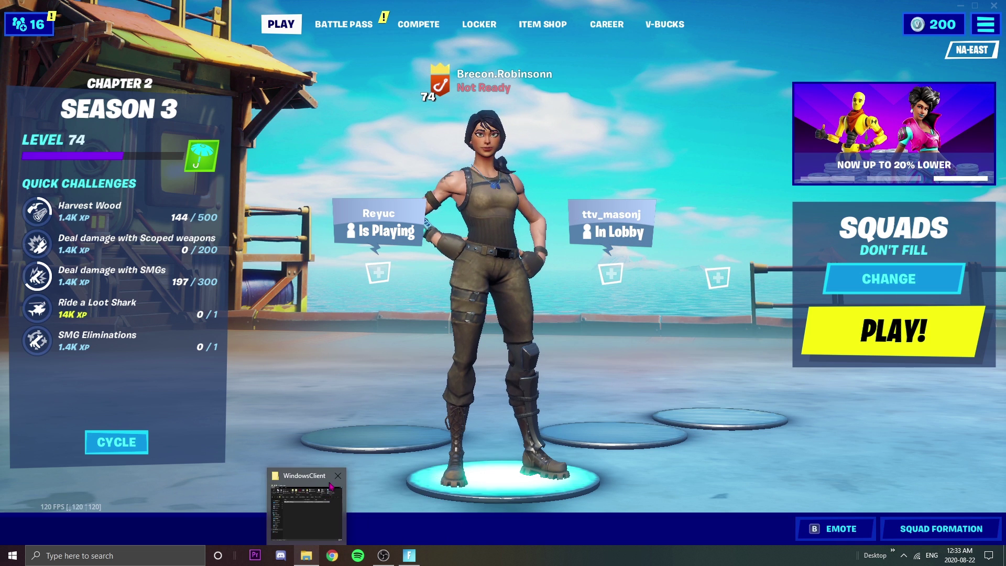